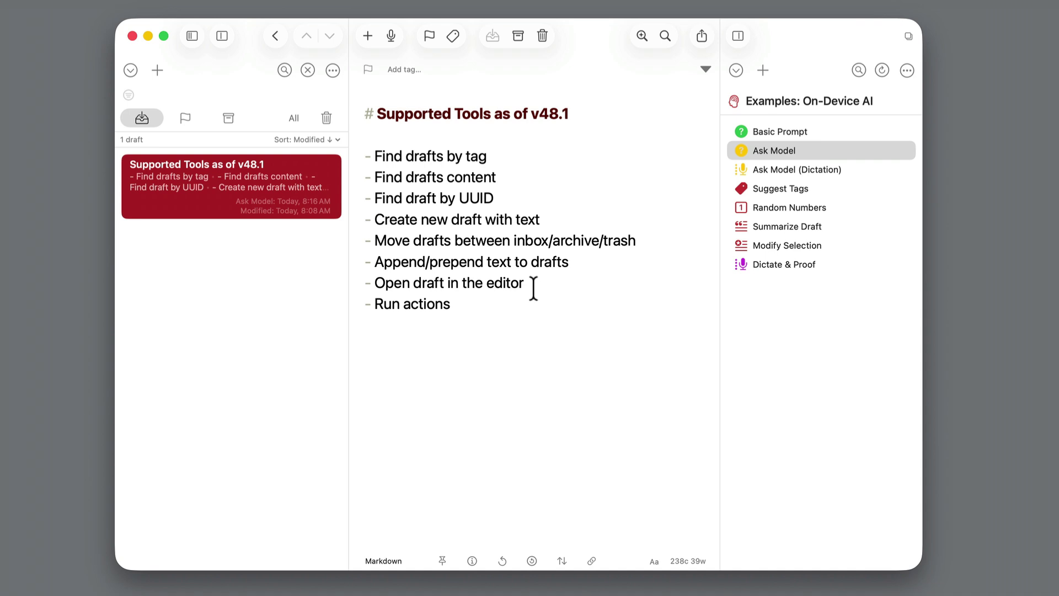
Step: Have Ask Model create and open a new draft with the text 'Hello World'
left_click(565, 277)
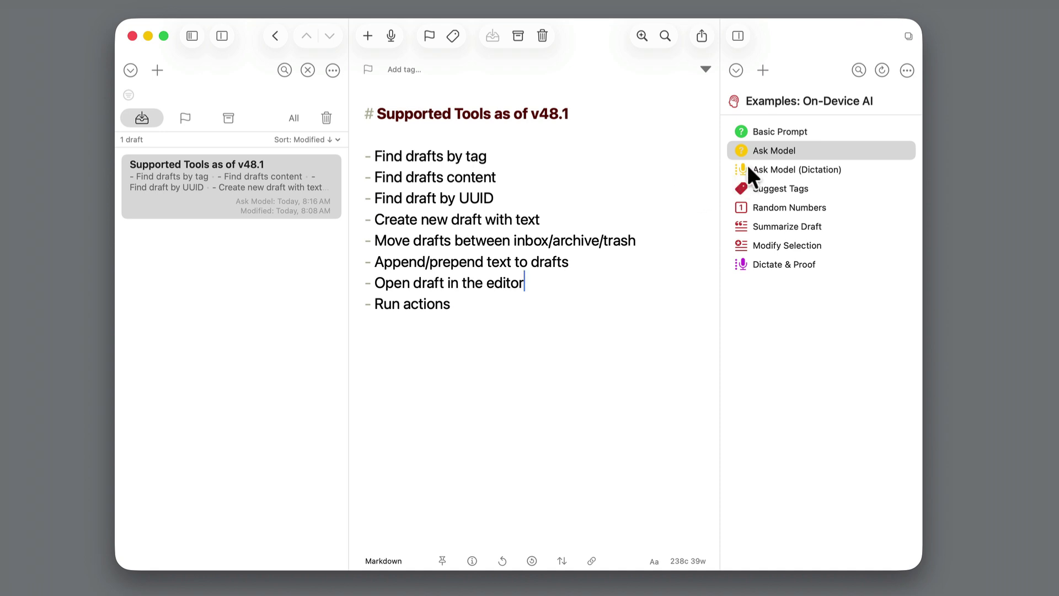
left_click(788, 153)
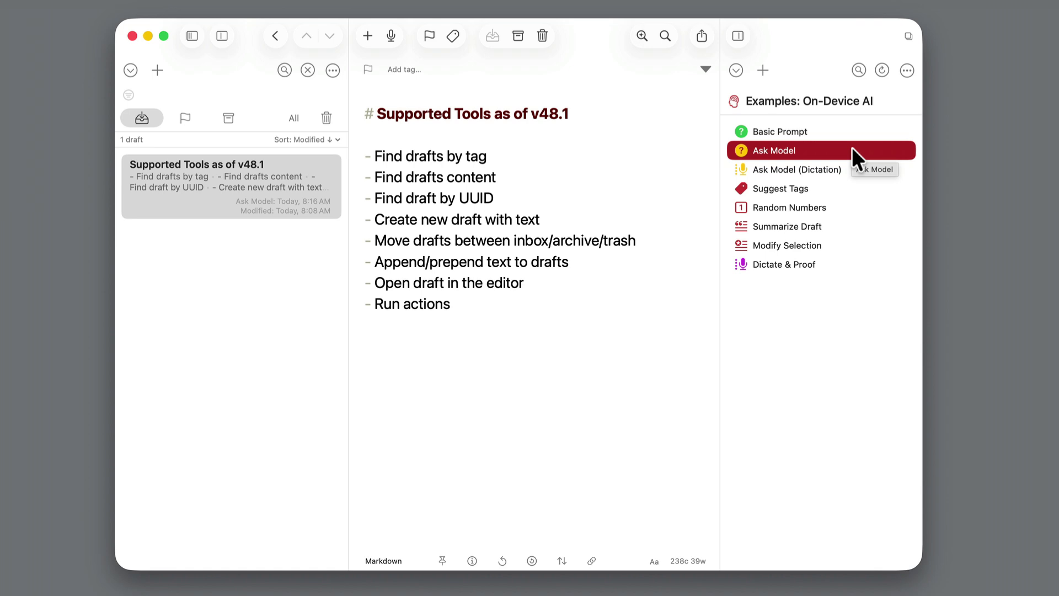
left_click(851, 150)
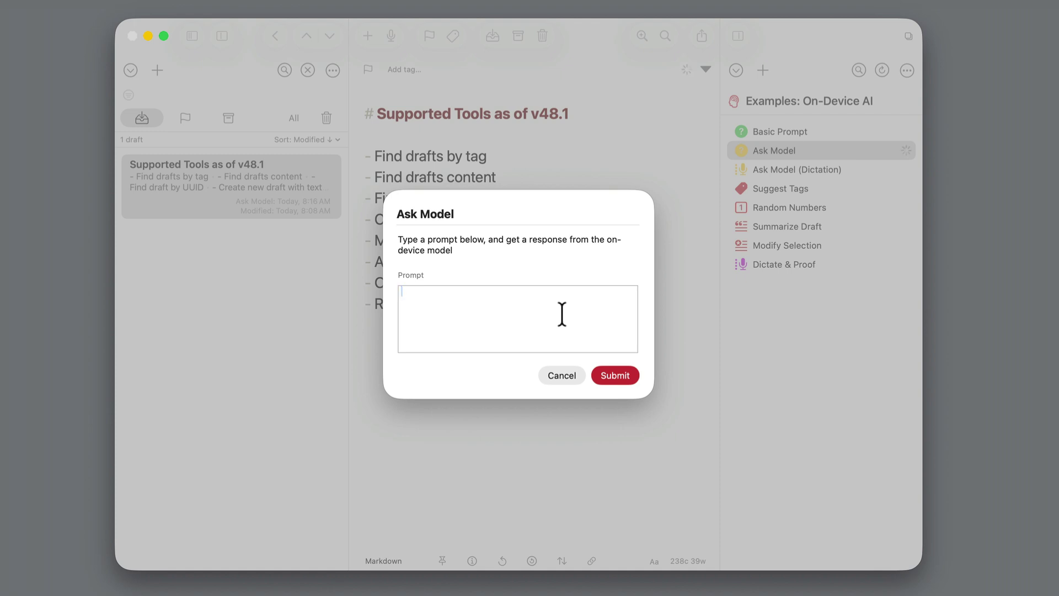
type("Cre")
type("ate a new d")
type("raft with text ")
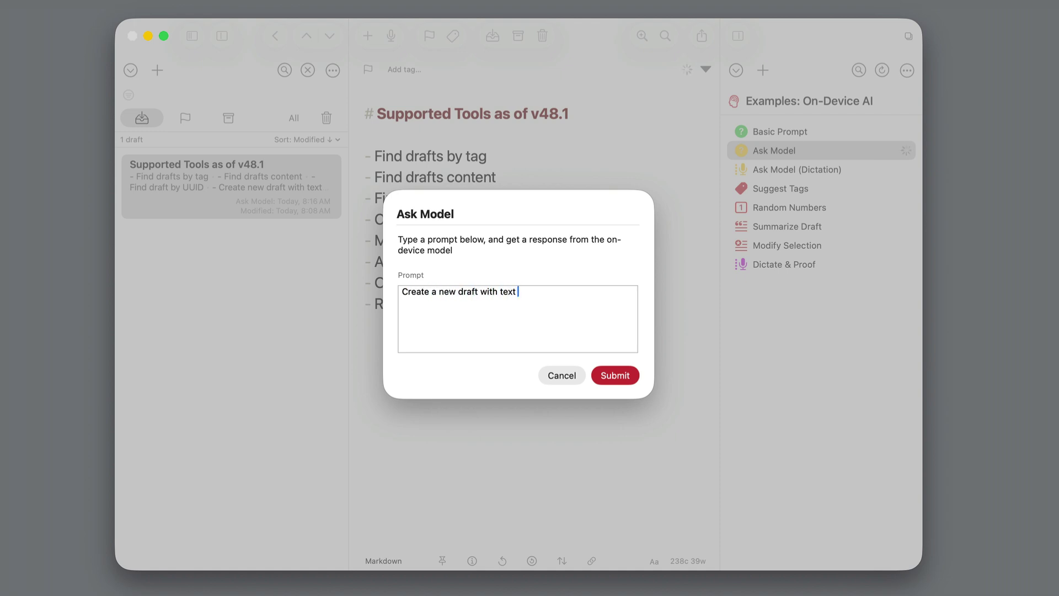
type("\"Hello Worl")
type("d\"")
type(" and op")
type("en it in the ed")
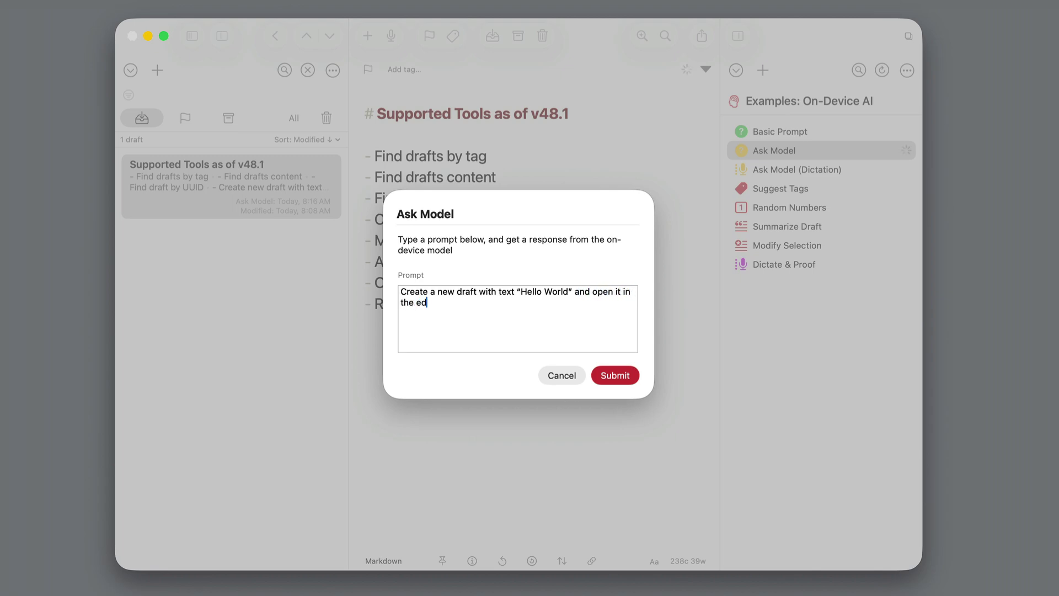
type("itor.")
key("Return")
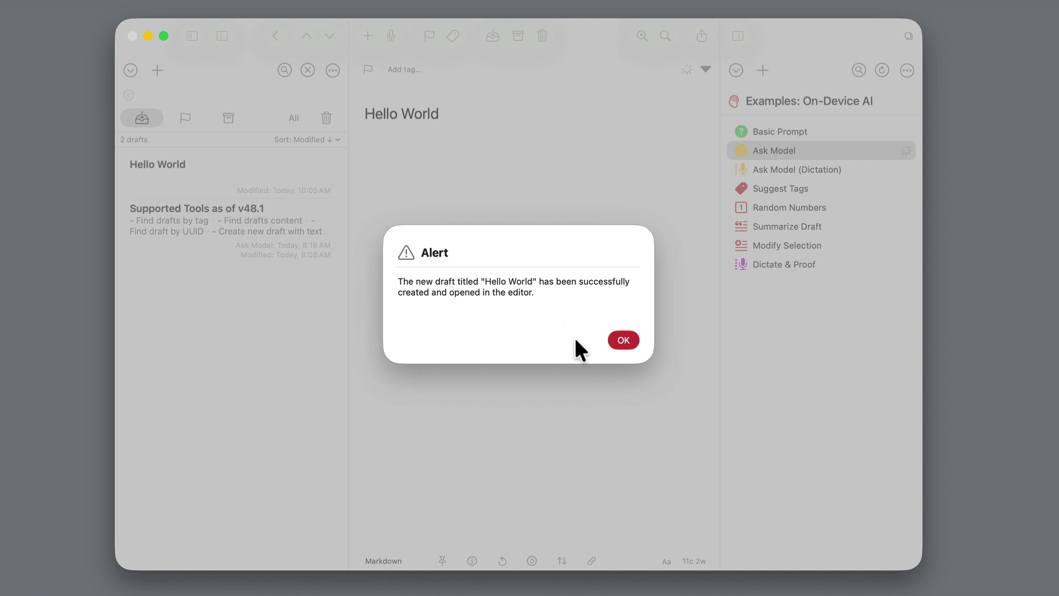
Step: Dismiss the alert confirming the Hello World draft was created and opened
left_click(629, 341)
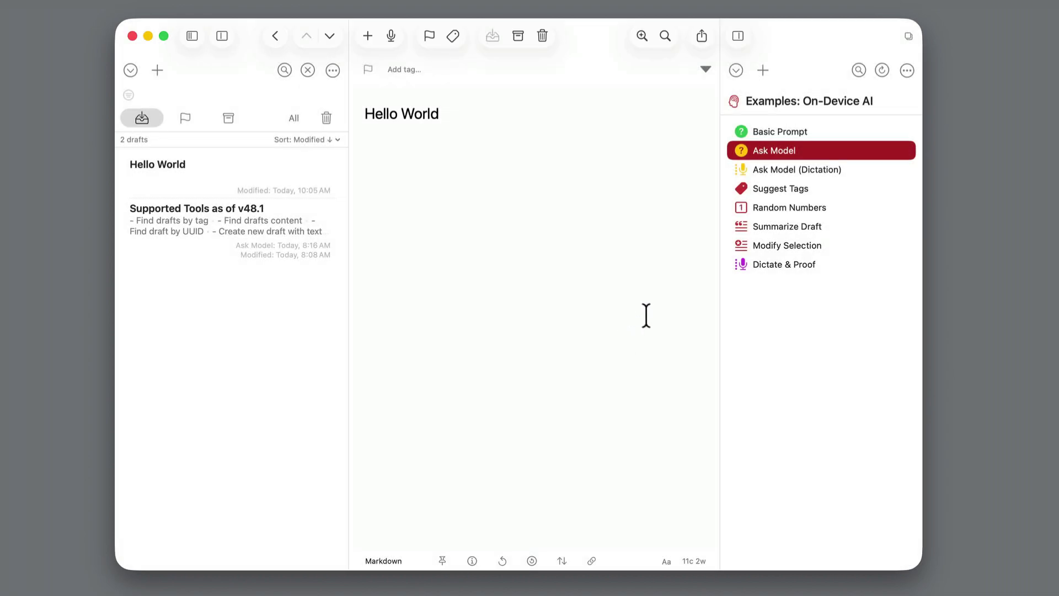
Step: Write an Ask Model prompt to append 'Hello again!' to the Hello World draft, fixing typos
left_click(825, 149)
type("Fi")
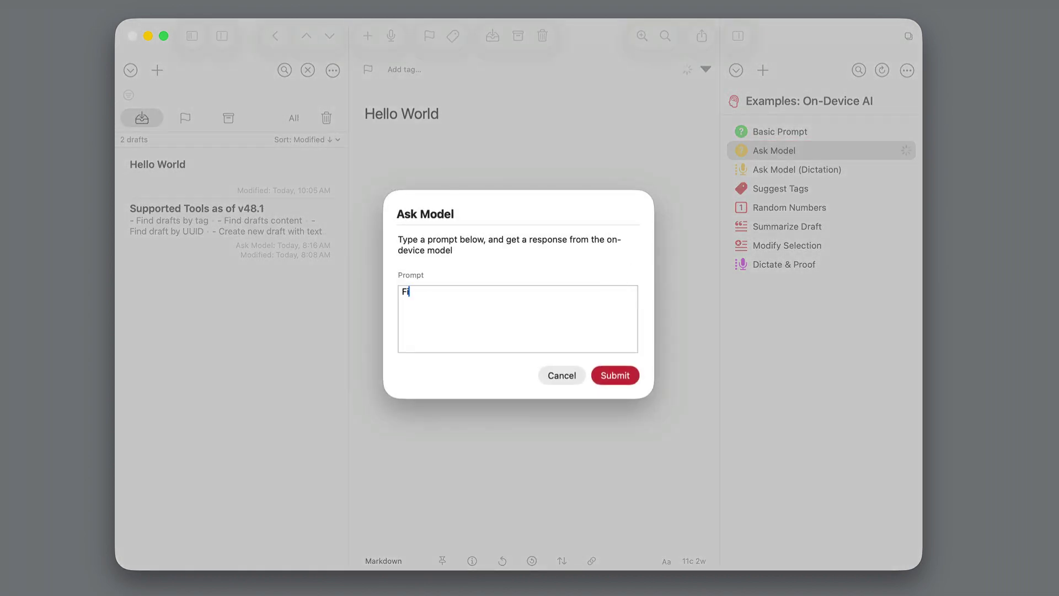
type("nd a draft with")
key("BackSpace")
key("BackSpace")
key("BackSpace")
key("BackSpace")
type("th")
type("at containes")
key("BackSpace")
key("BackSpace")
key("BackSpace")
type("s the text")
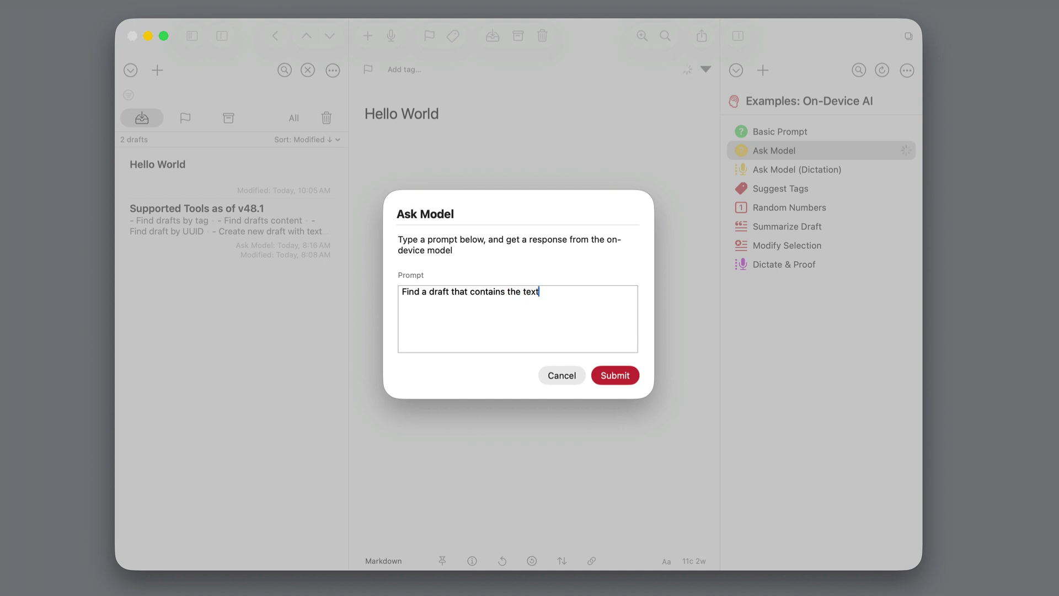
type(" \"")
type("Hello ")
type("World\" and ap")
type("pend the te")
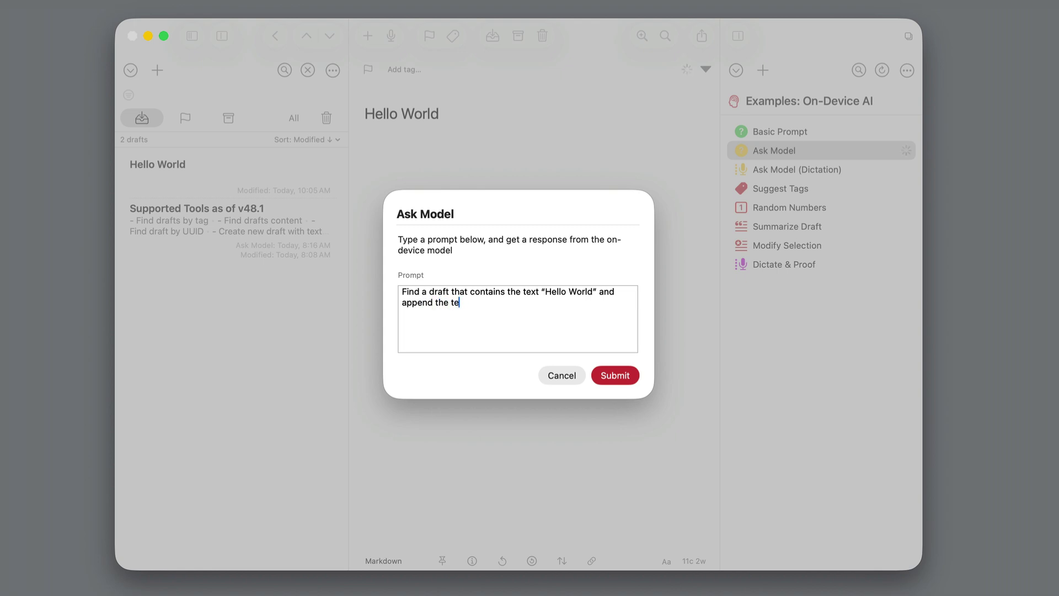
type("xt \"Hello a")
type("gain!")
type("\"")
type(" to it.")
Step: Submit the 'Hello again!' append prompt and dismiss the update confirmation
key("Return")
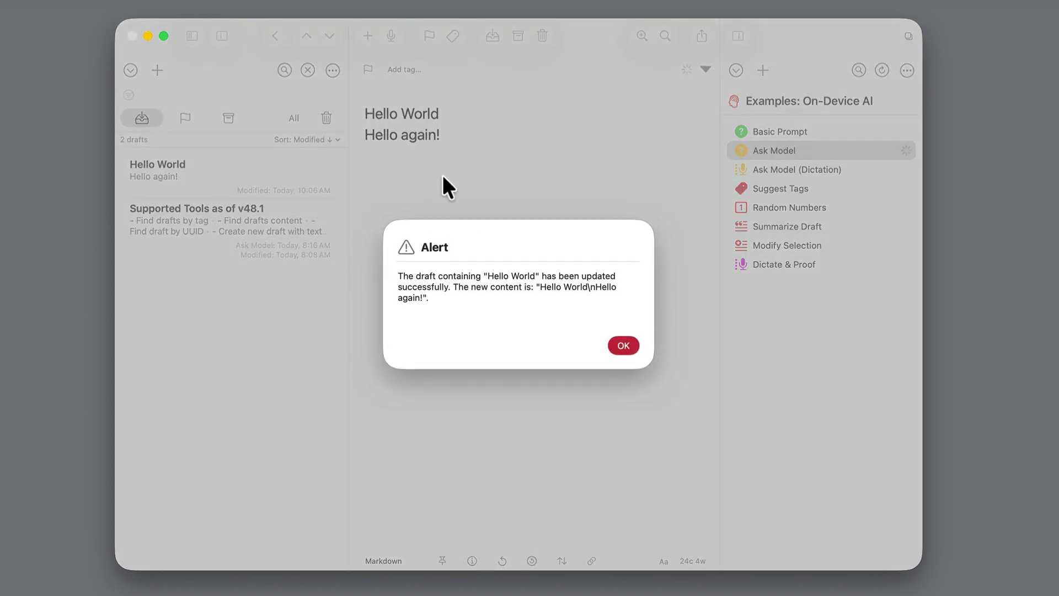
left_click(620, 340)
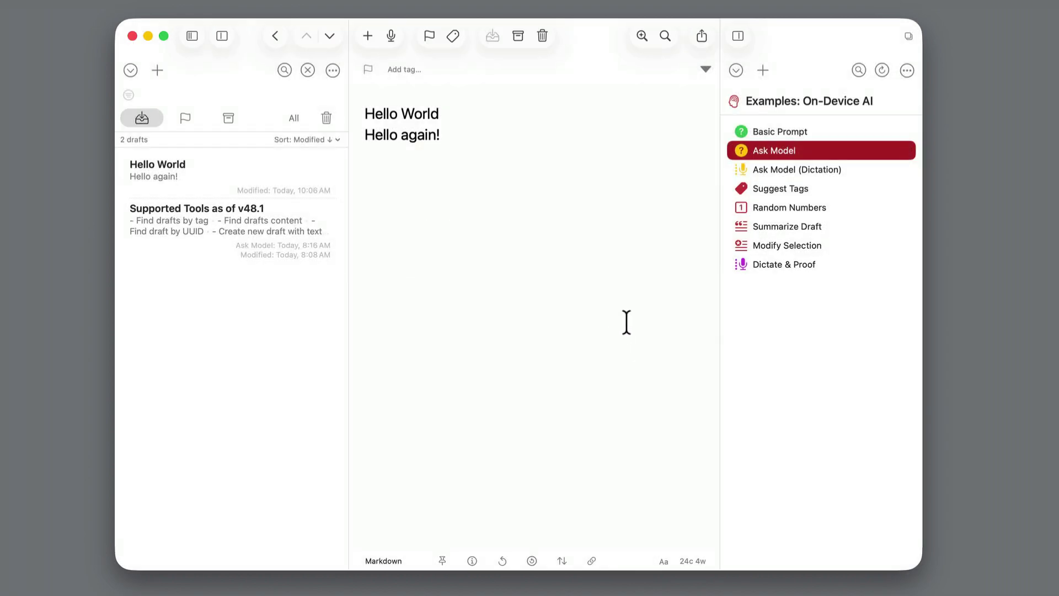
left_click(820, 150)
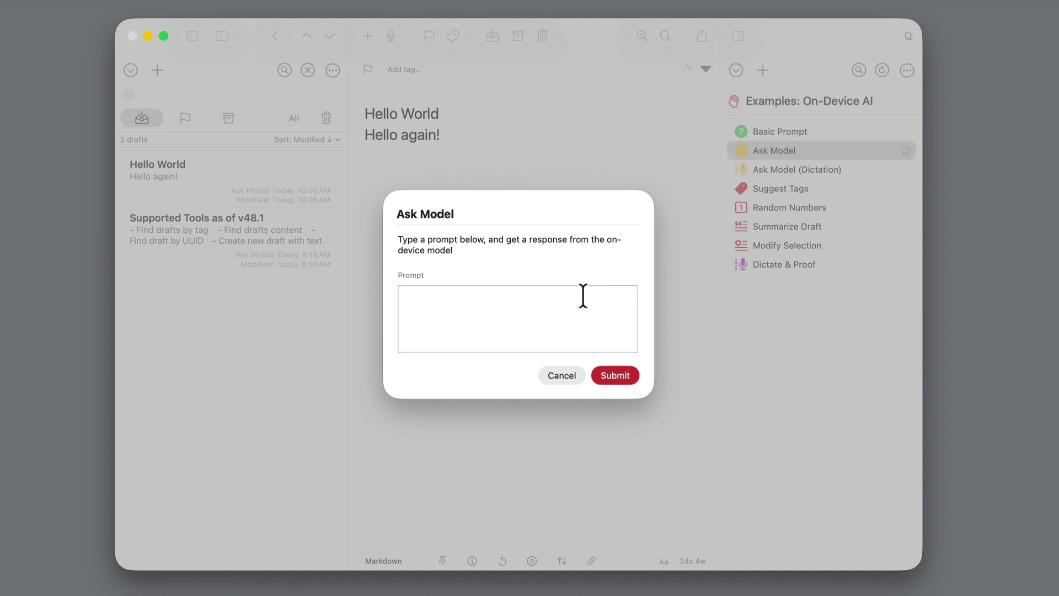
type("Fine")
Step: Prompt the model to run Copy on the Hello World draft and archive it
key("BackSpace")
type("d a draft")
type(" which containe")
key("BackSpace")
type("s the text \"Hell")
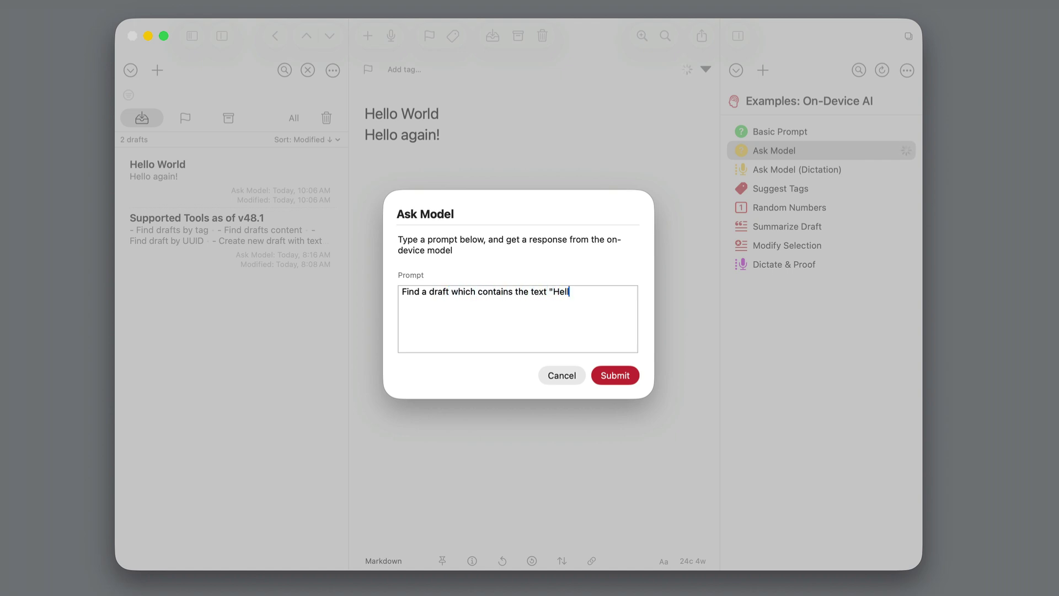
type("o World\" and ")
type("run")
type(" the action \"Copy")
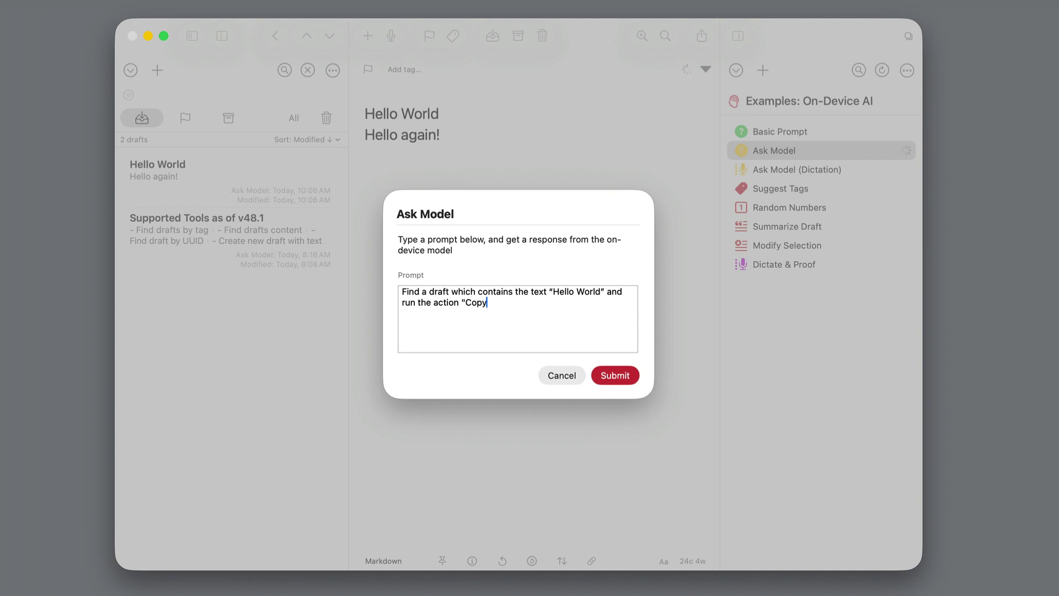
type("\" on it and m")
type("ove it to the a")
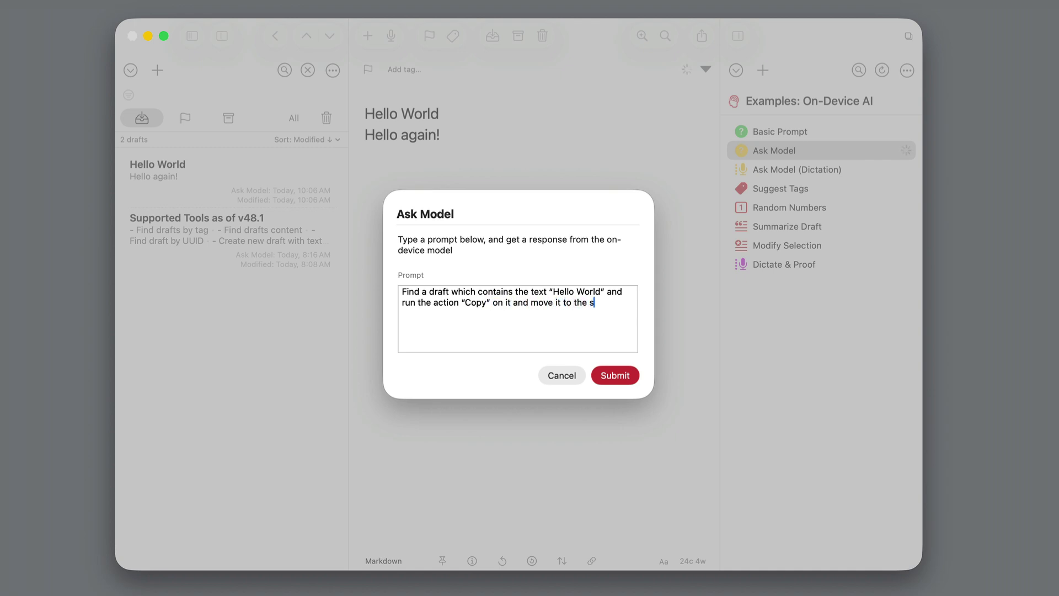
type("rchive.")
key("Return")
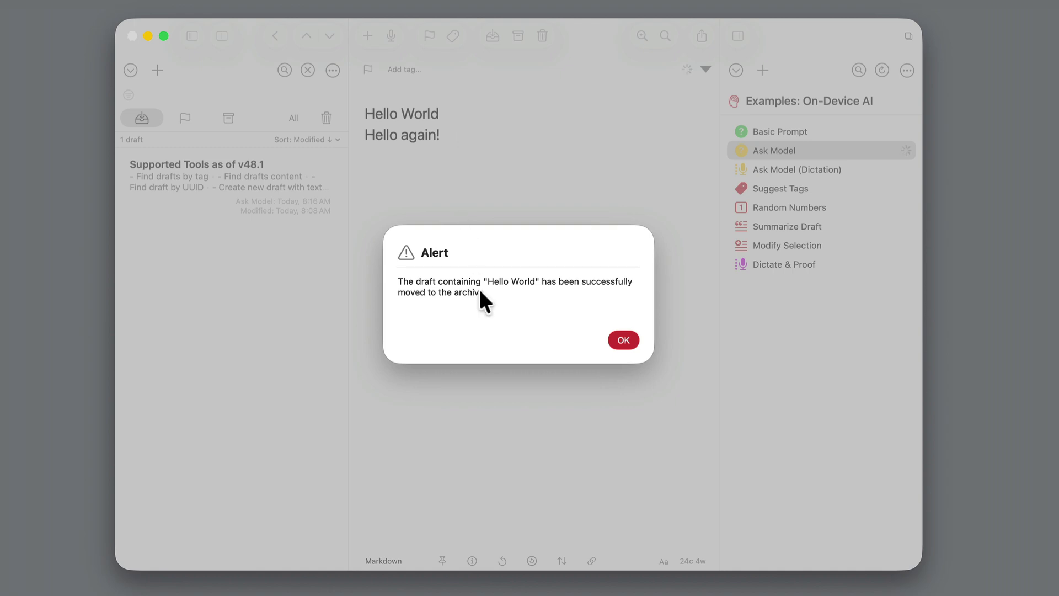
Step: Dismiss the archive alert and show the Archive list containing Hello World
left_click(622, 341)
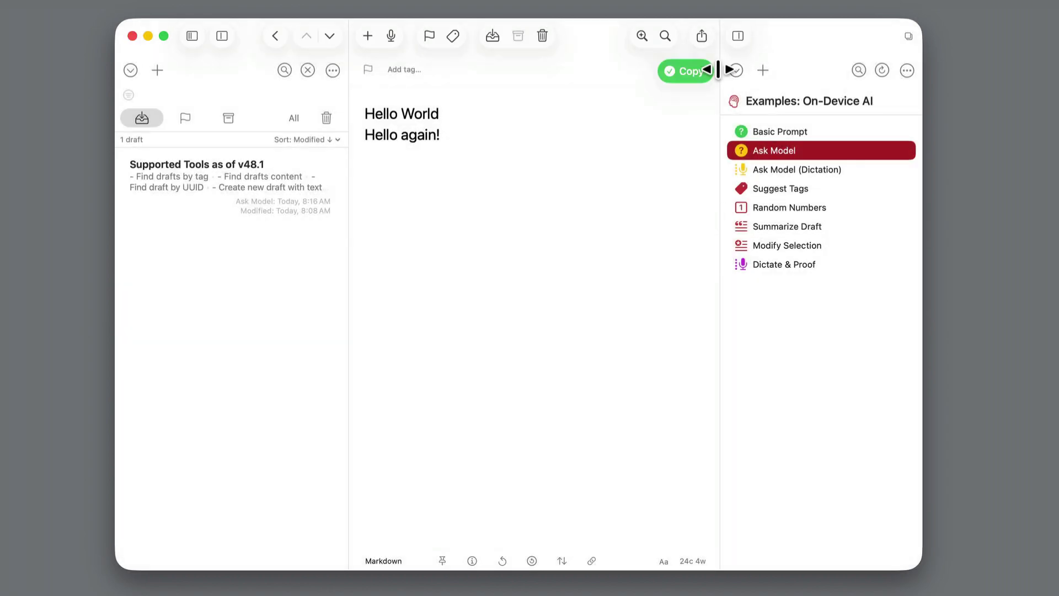
left_click(227, 117)
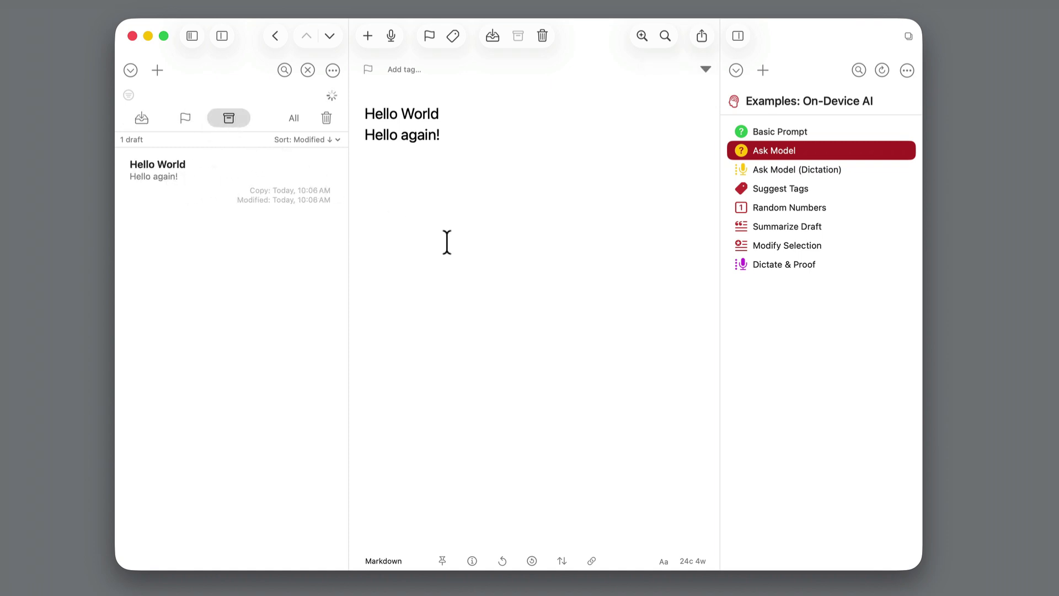
left_click(828, 169)
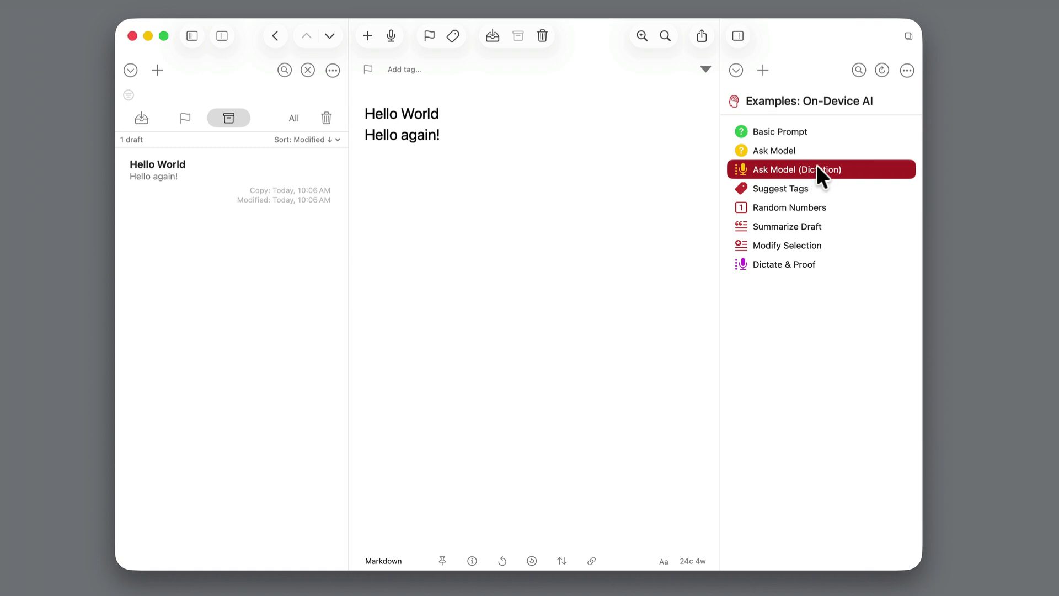
Step: Dictate a prompt to create a draft with the text 'happy' and submit it
left_click(816, 170)
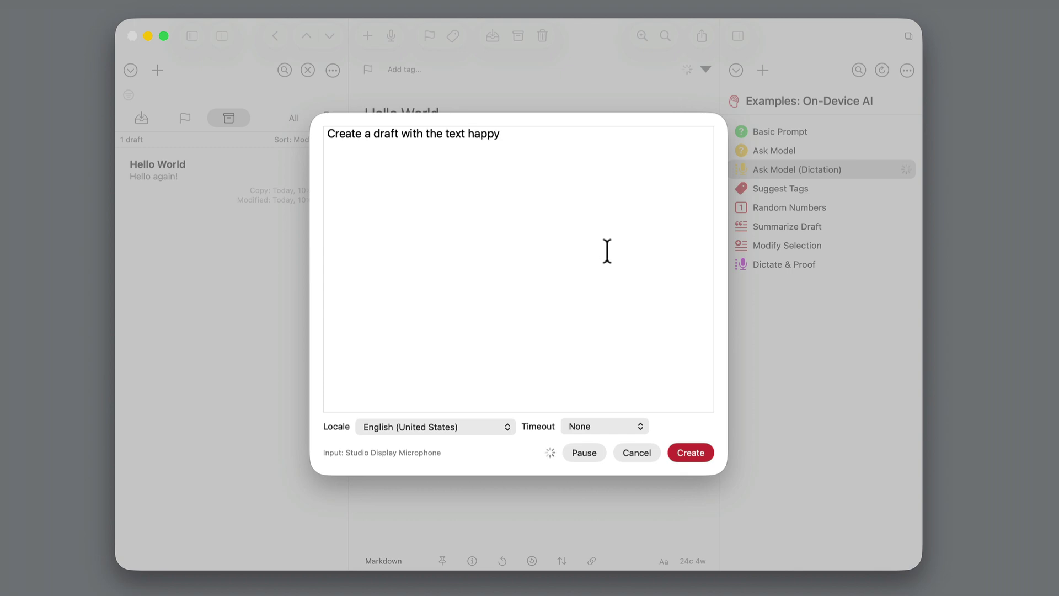
left_click(683, 452)
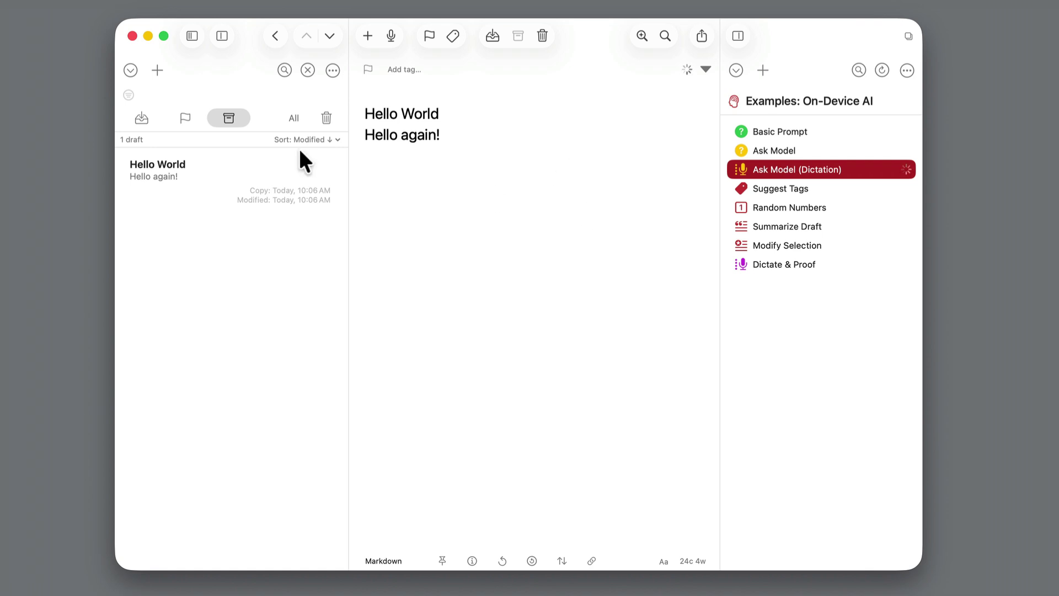
Step: Open the new 'happy day' draft in the Inbox and dismiss its confirmation
left_click(142, 118)
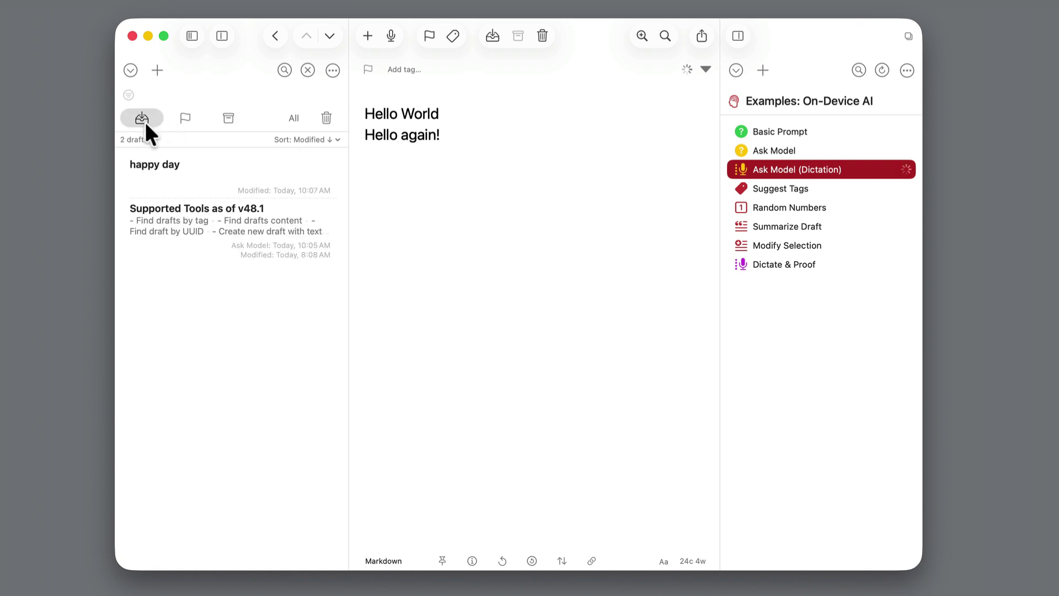
left_click(153, 168)
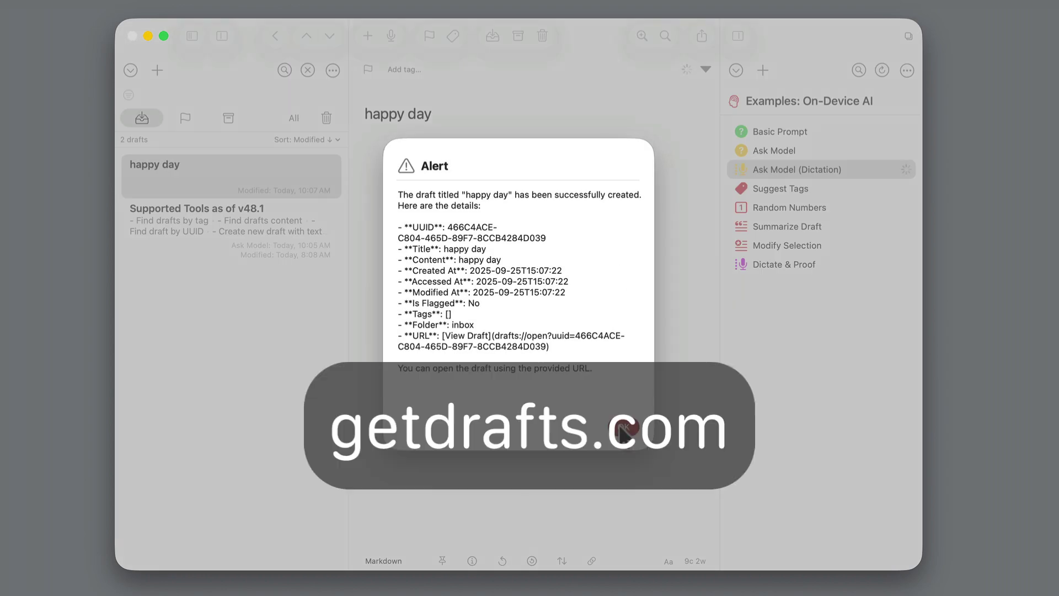
left_click(622, 428)
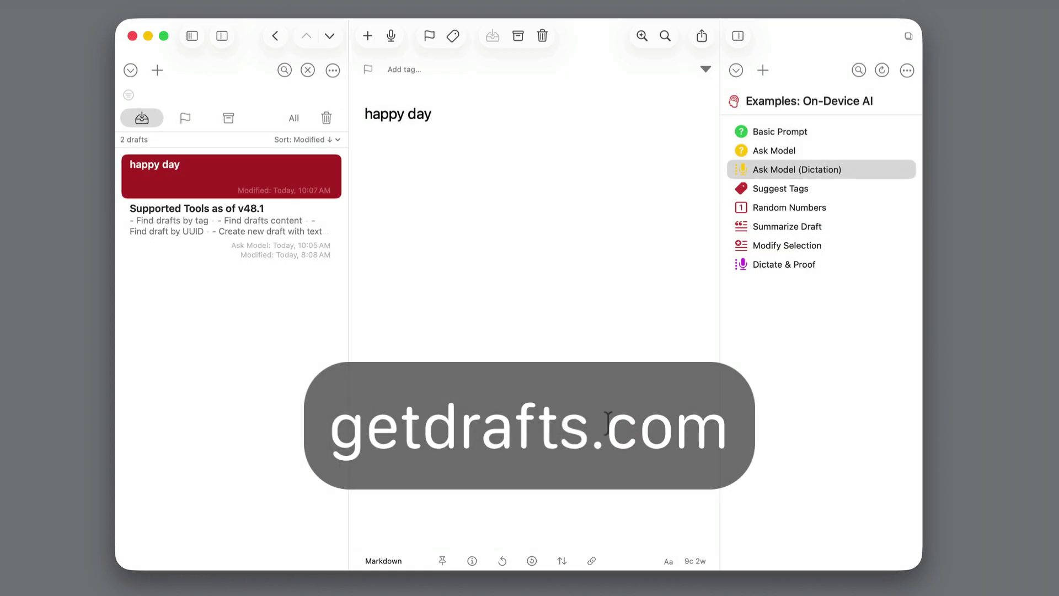